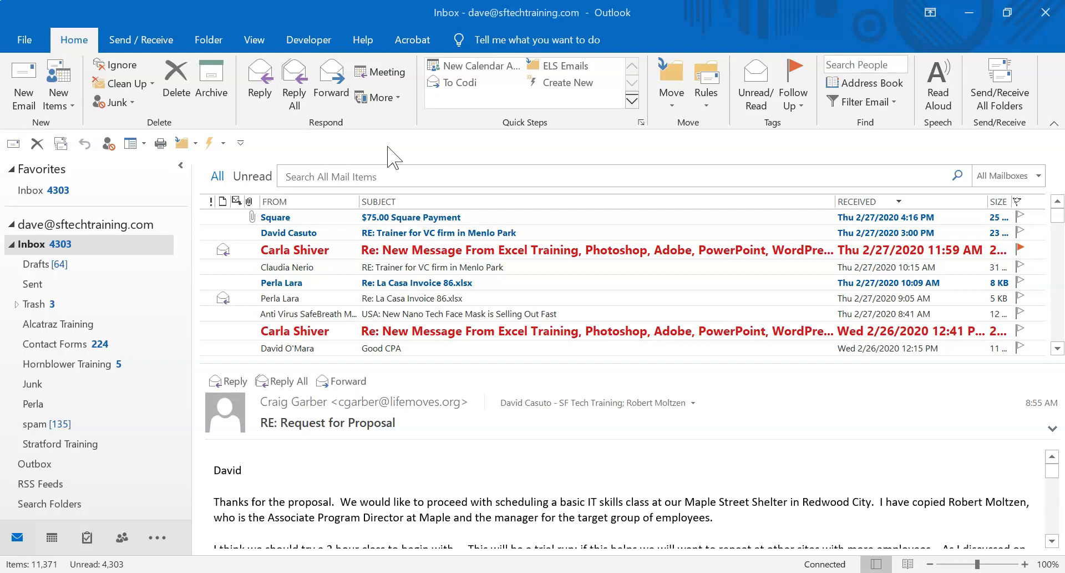
# - Review the conditions and actions of the existing email rule that copies messages to the Contact Forms folder, leaving it unedited
pyautogui.click(372, 148)
pyautogui.click(282, 283)
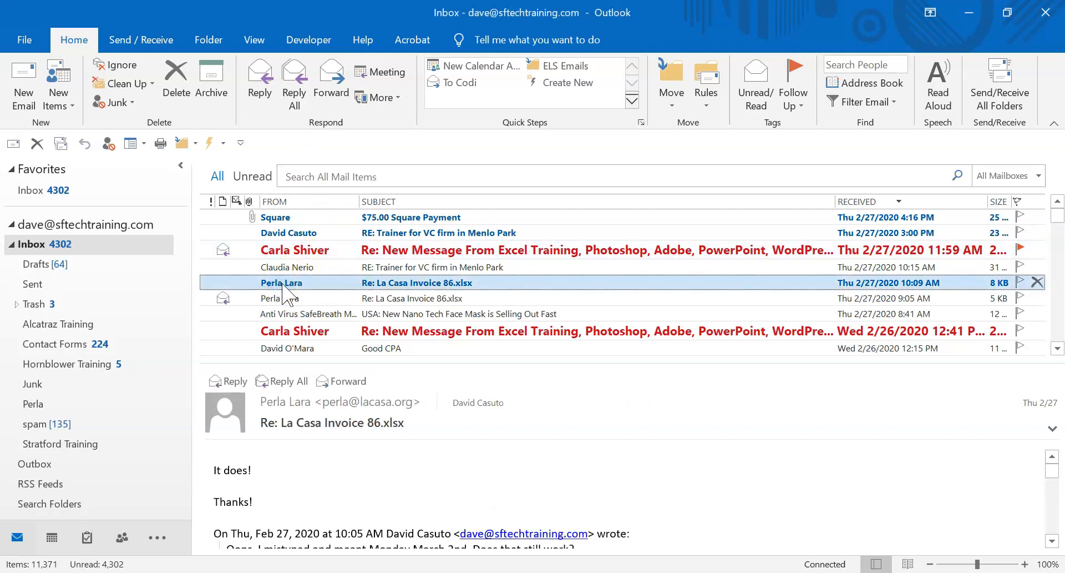
pyautogui.click(715, 106)
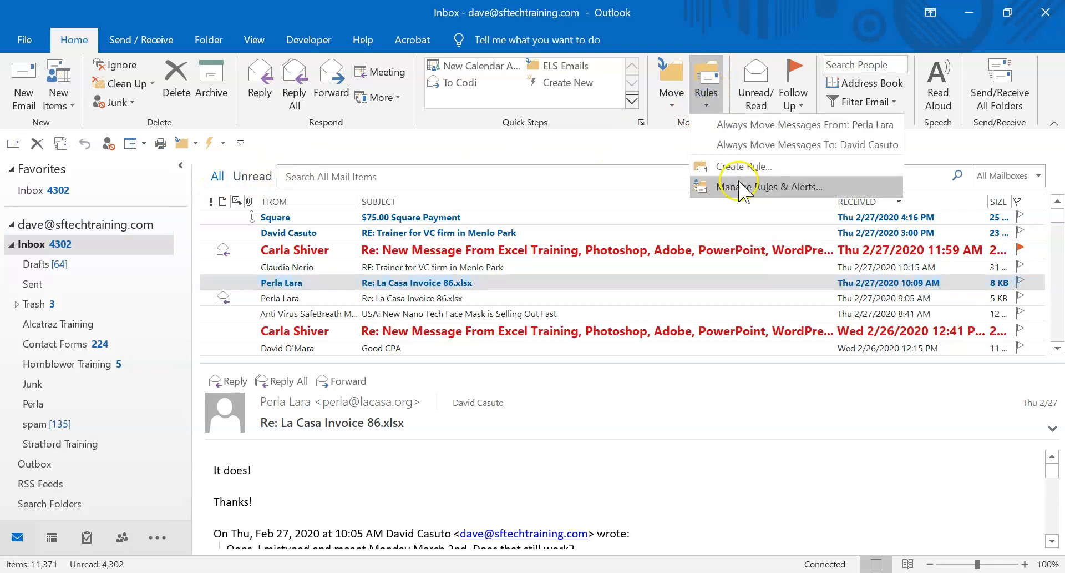
pyautogui.click(741, 189)
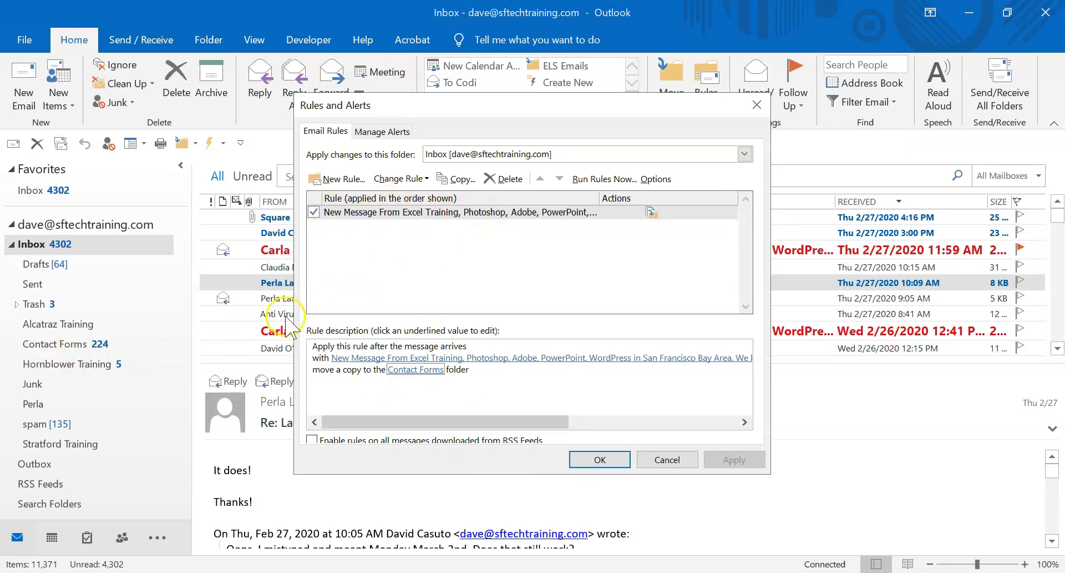
pyautogui.doubleClick(382, 220)
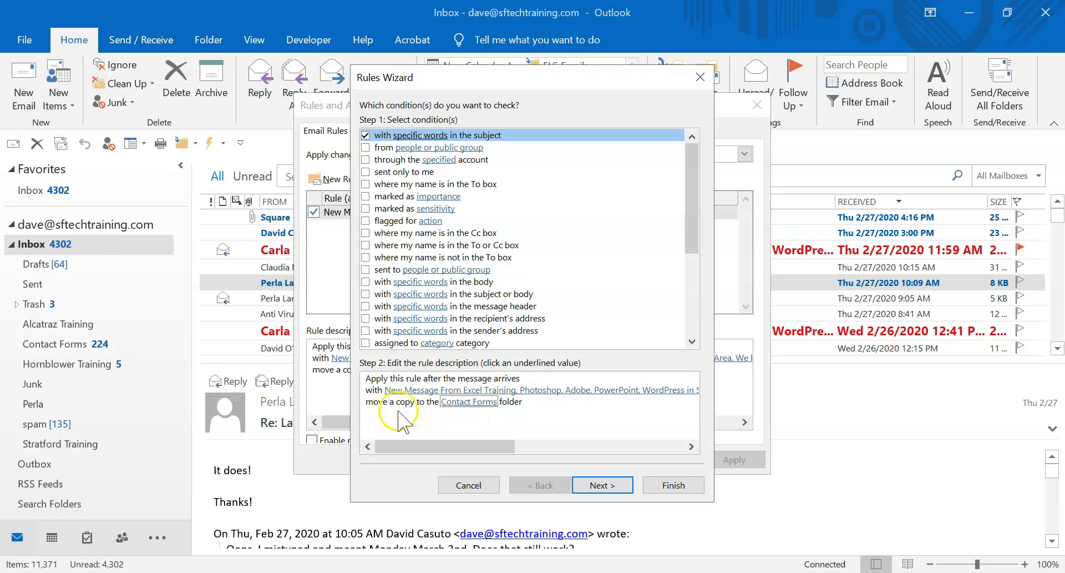
pyautogui.click(469, 484)
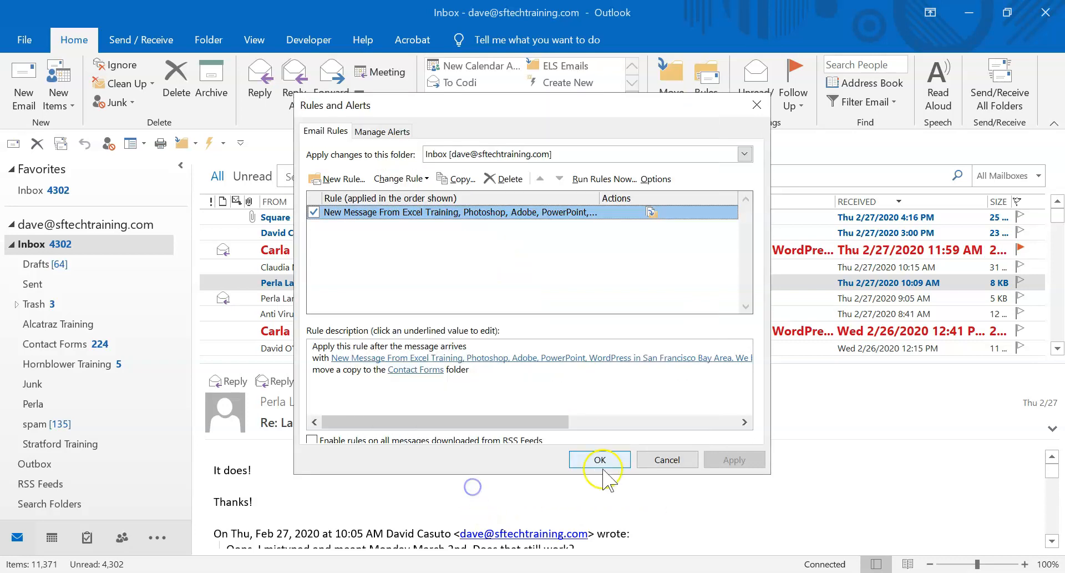
pyautogui.click(666, 459)
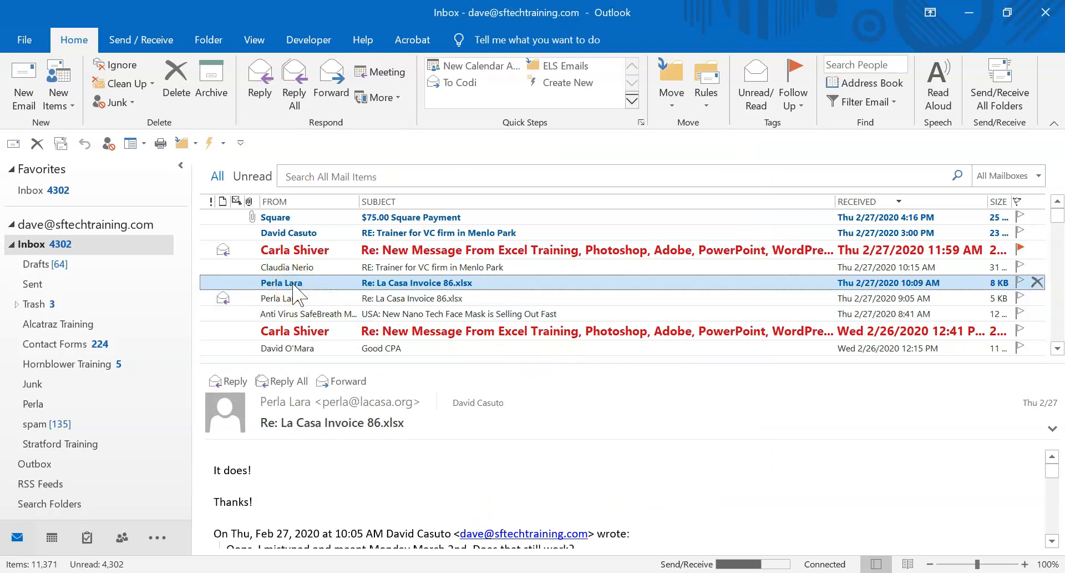
# - Start an advanced rule from the unread "Re: La Casa Invoice 86.xlsx" email, with the message's sender as its only condition
pyautogui.click(281, 284)
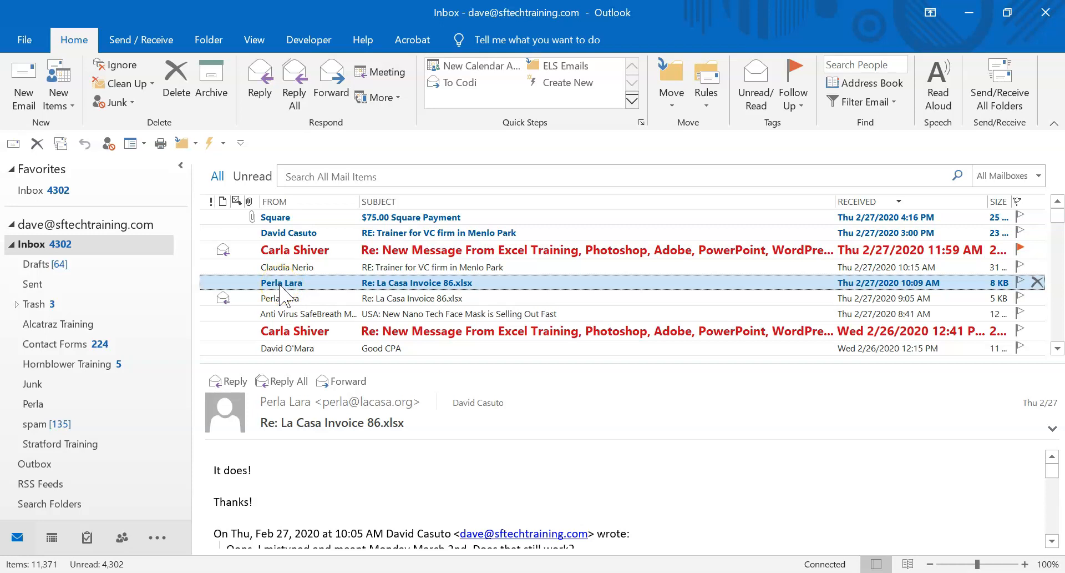
pyautogui.click(706, 94)
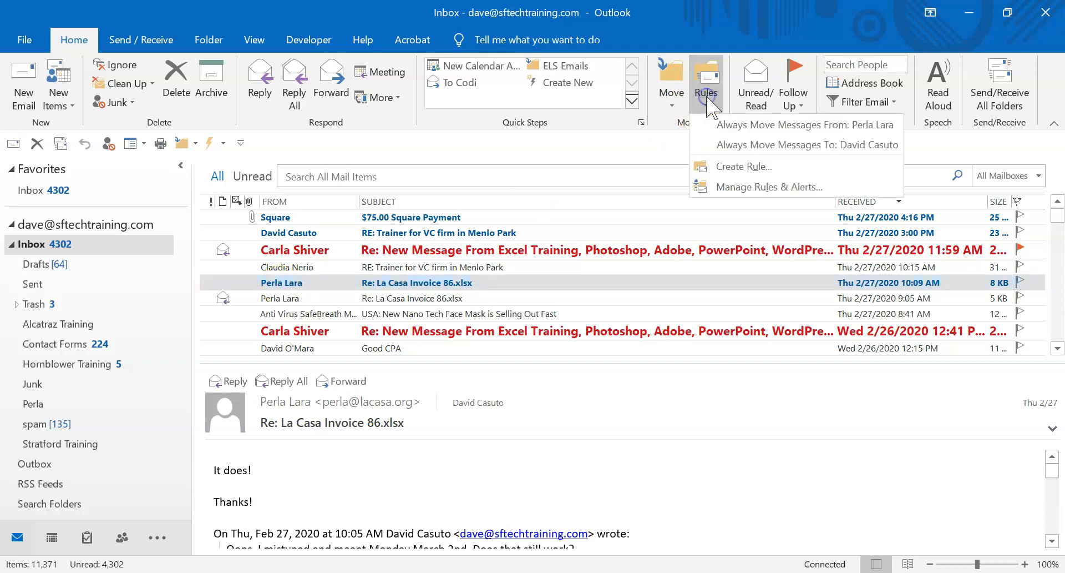
pyautogui.click(742, 166)
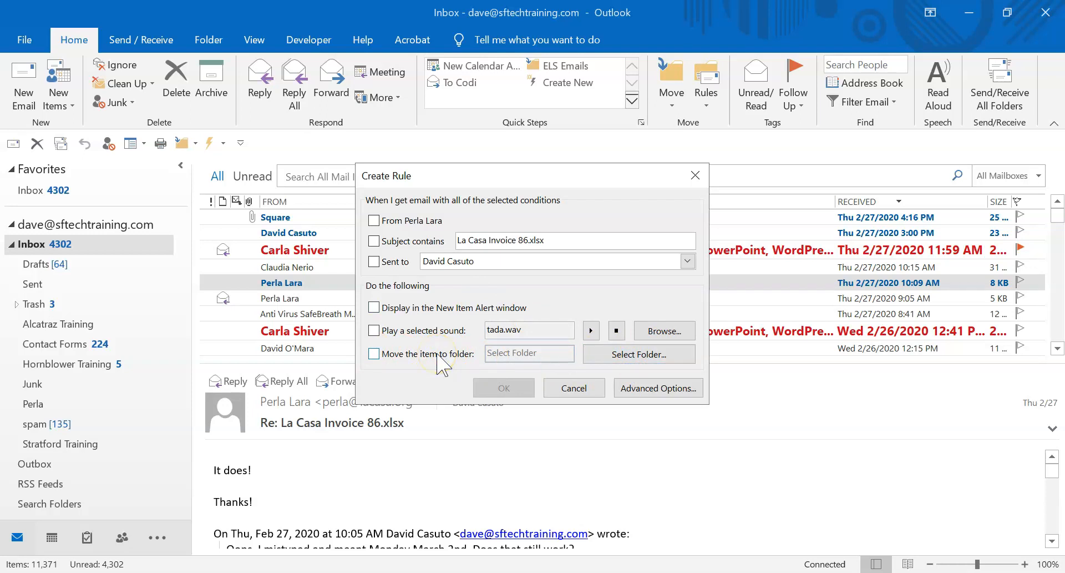
pyautogui.click(641, 389)
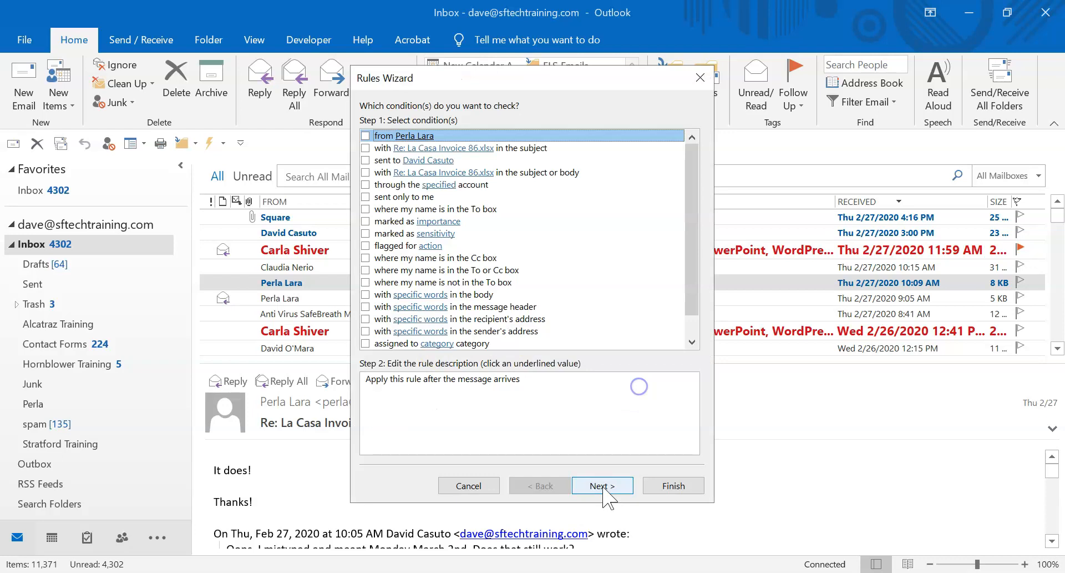
pyautogui.click(365, 137)
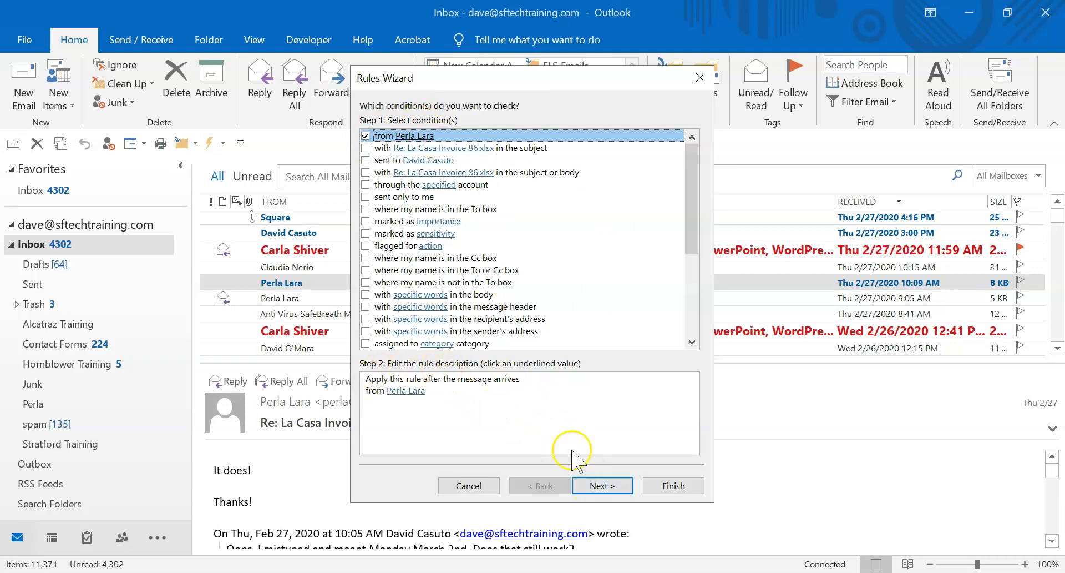
pyautogui.click(603, 488)
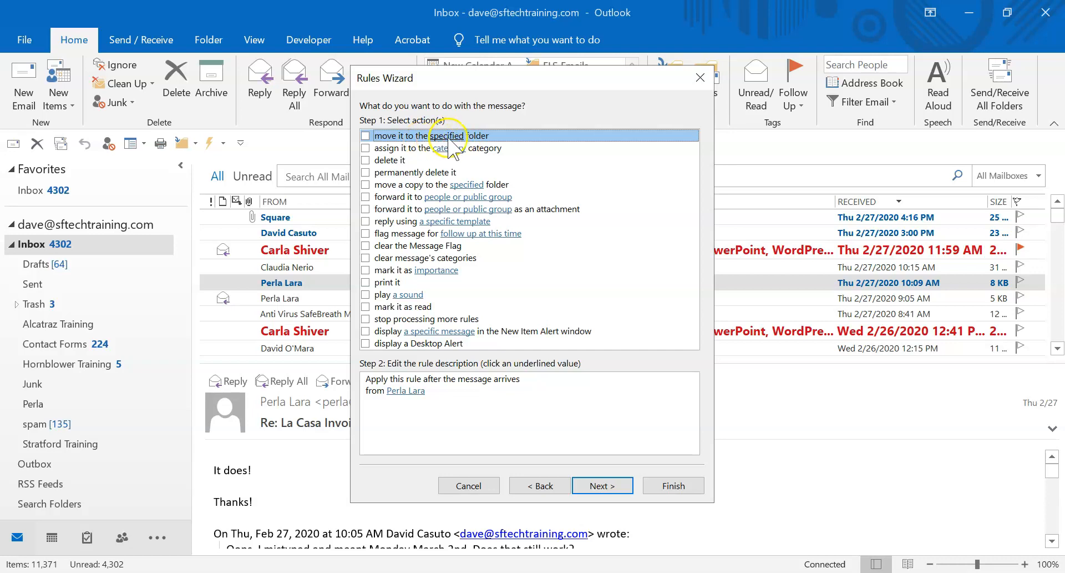
# - Set the rule's action to move a copy to the Inbox subfolder named after the sender
pyautogui.click(365, 185)
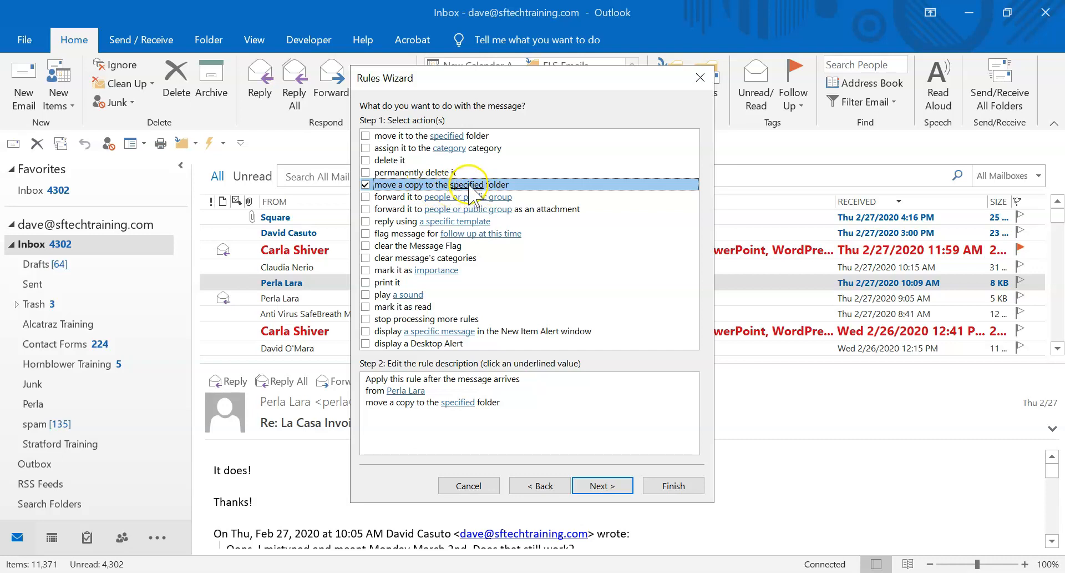
pyautogui.click(463, 402)
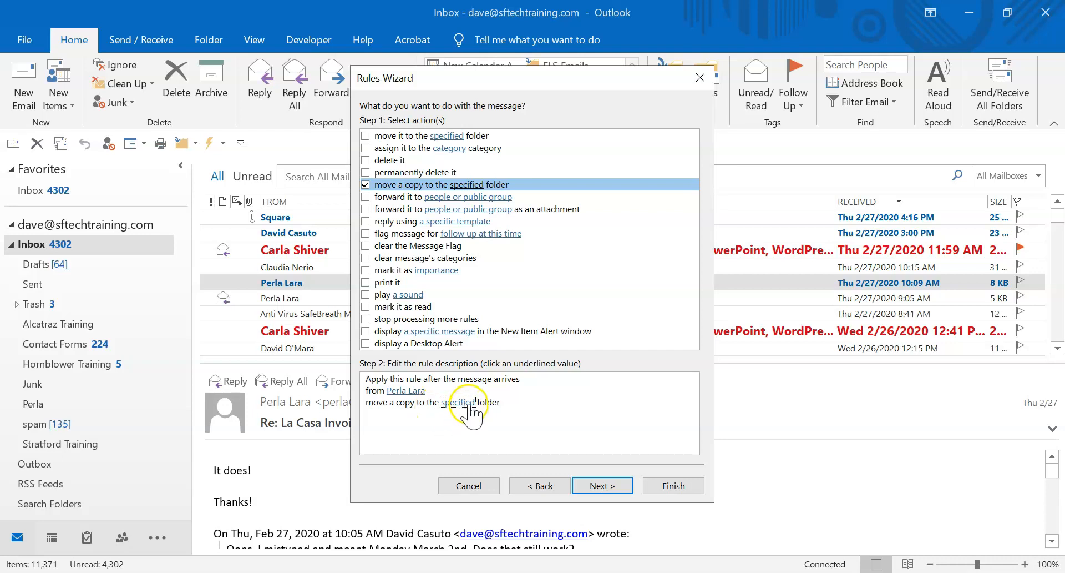
pyautogui.click(465, 403)
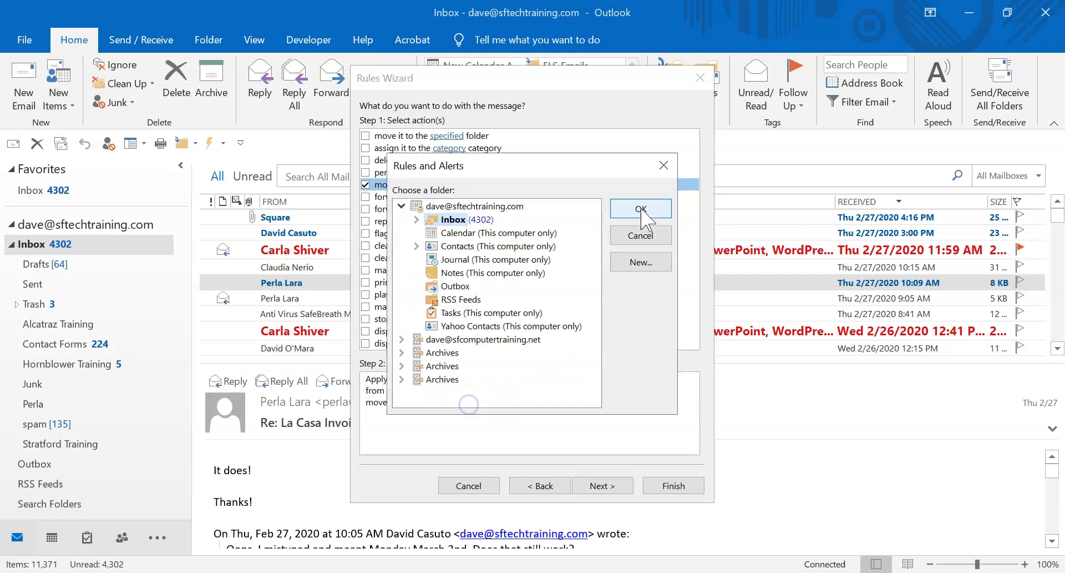
pyautogui.click(417, 220)
pyautogui.click(465, 326)
pyautogui.click(627, 218)
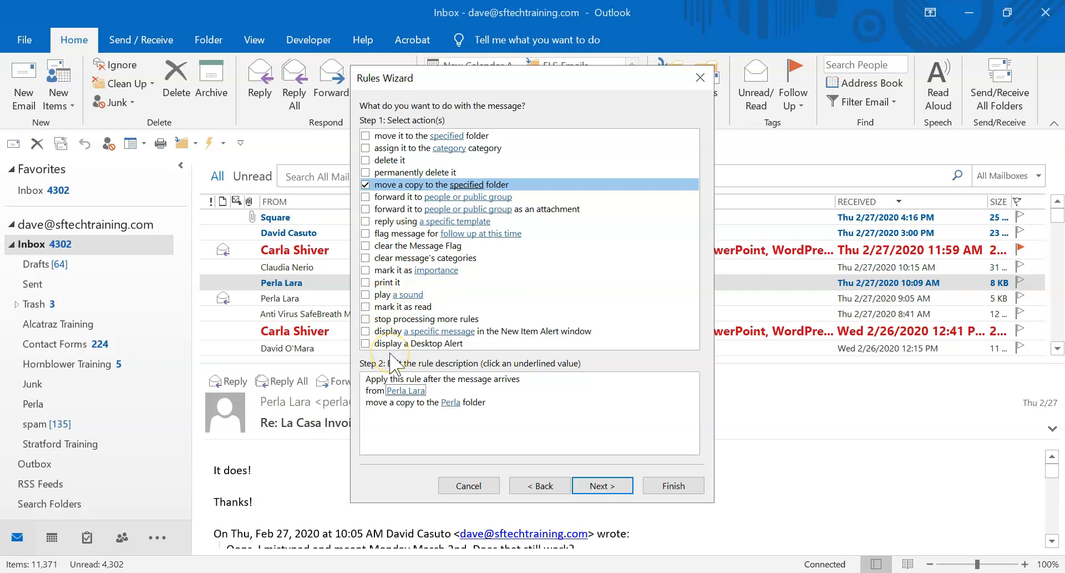
pyautogui.click(609, 481)
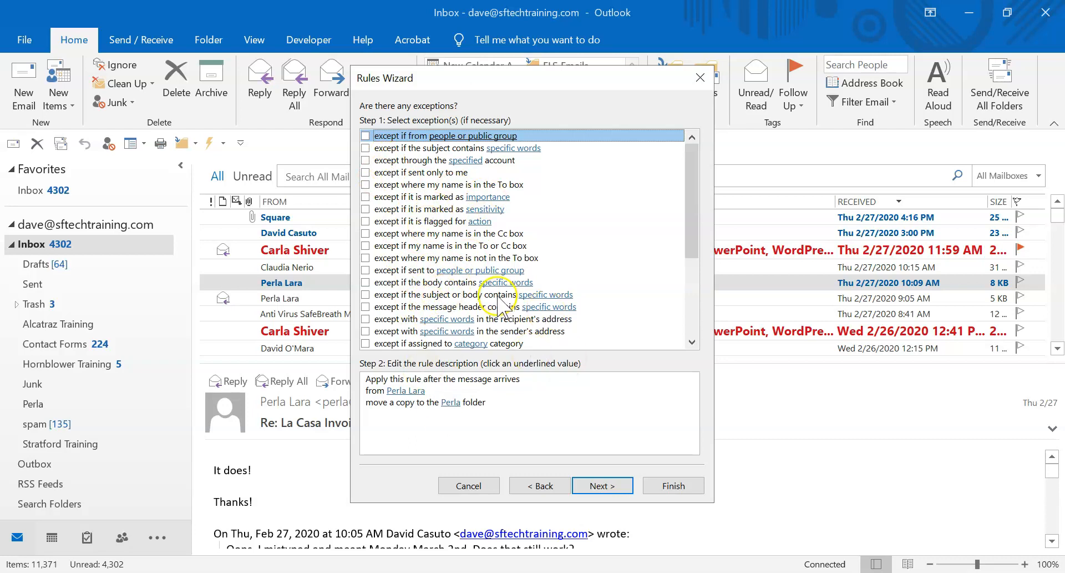
# - Finish the rule without exceptions, keeping it turned on and running it now on messages already in "Inbox"
pyautogui.click(410, 390)
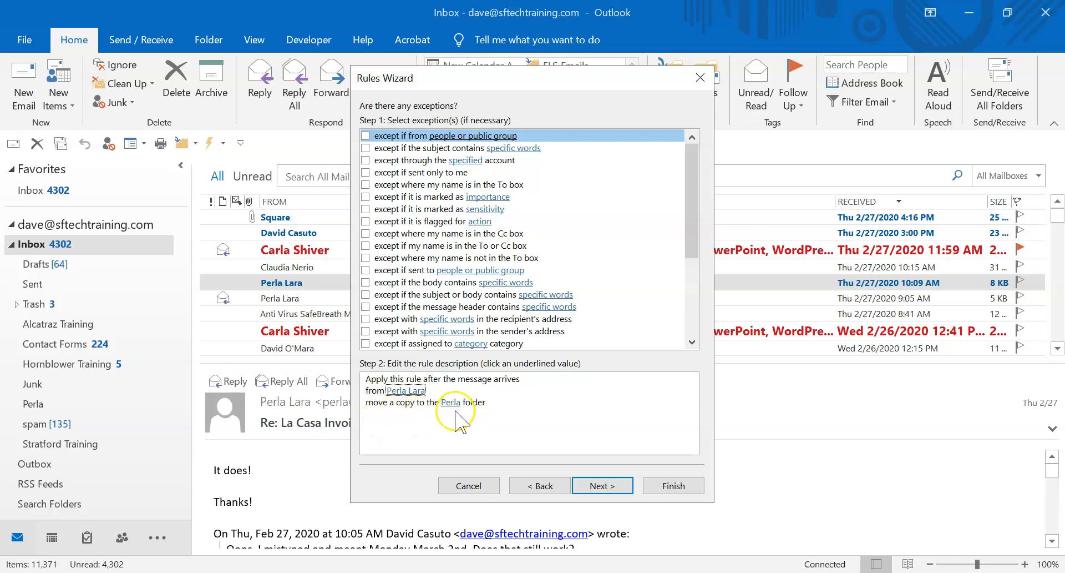
pyautogui.click(602, 485)
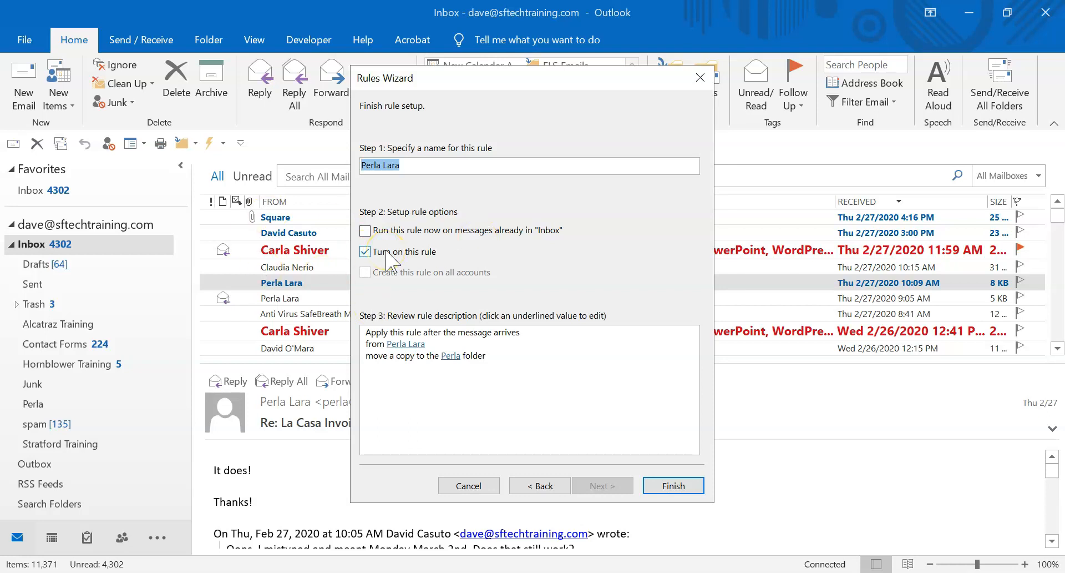
pyautogui.click(365, 229)
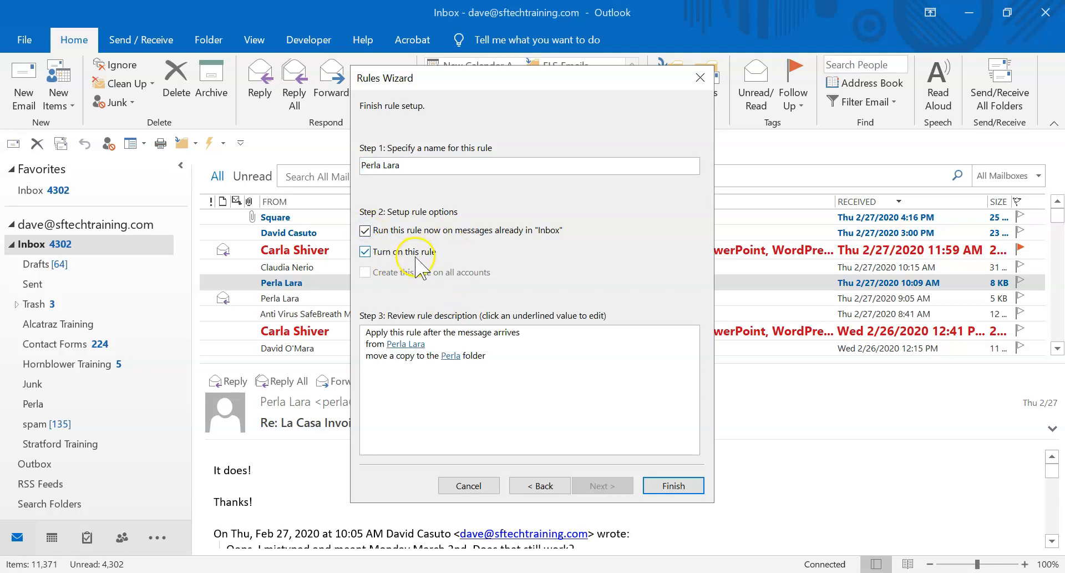
pyautogui.click(669, 487)
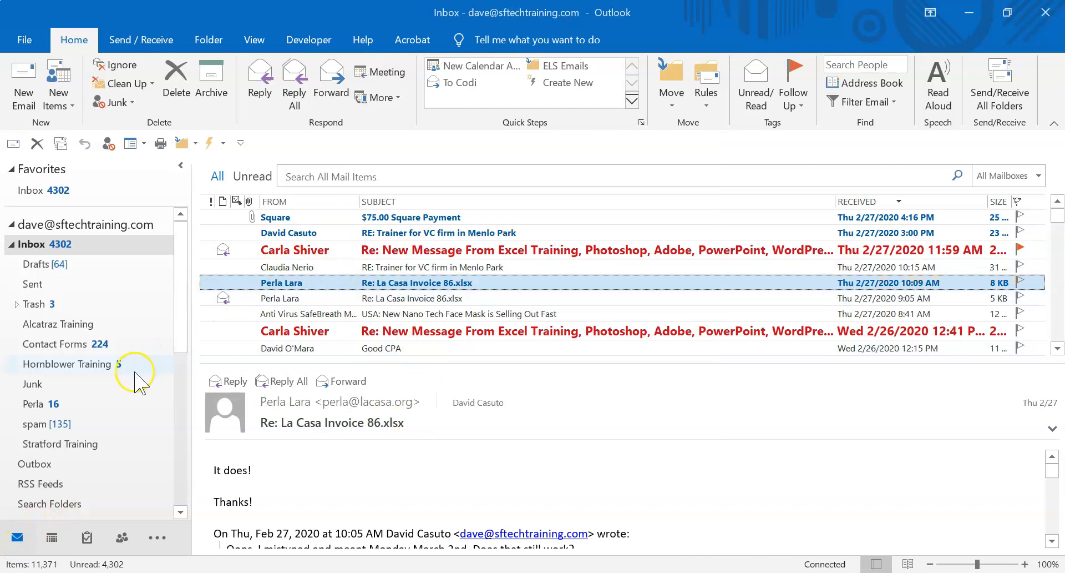
# - Open the folder named after the sender and look through the messages copied there
pyautogui.click(54, 404)
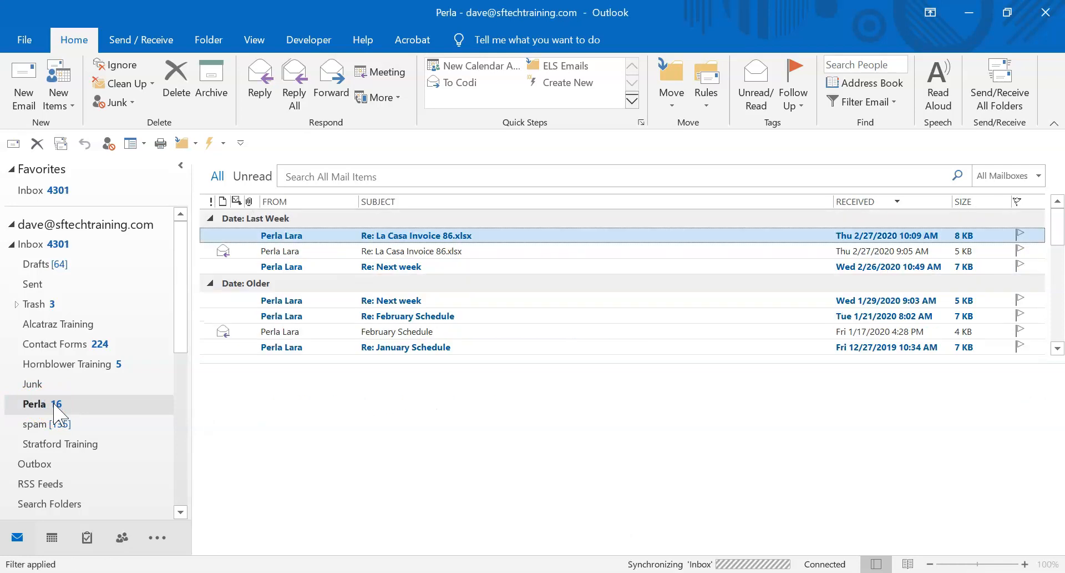
pyautogui.scroll(-5, 483, 298)
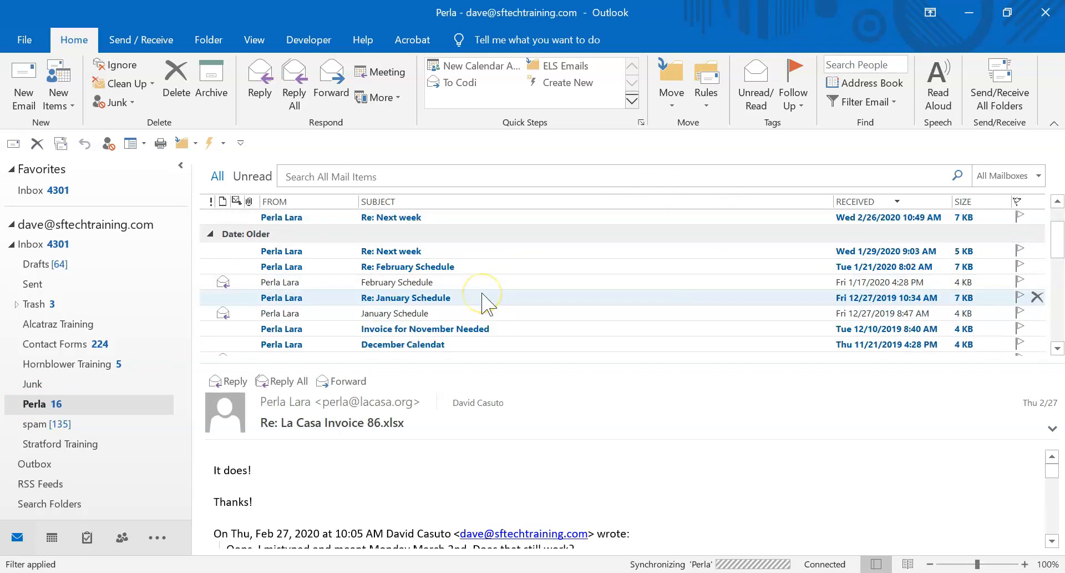
pyautogui.scroll(-3, 482, 303)
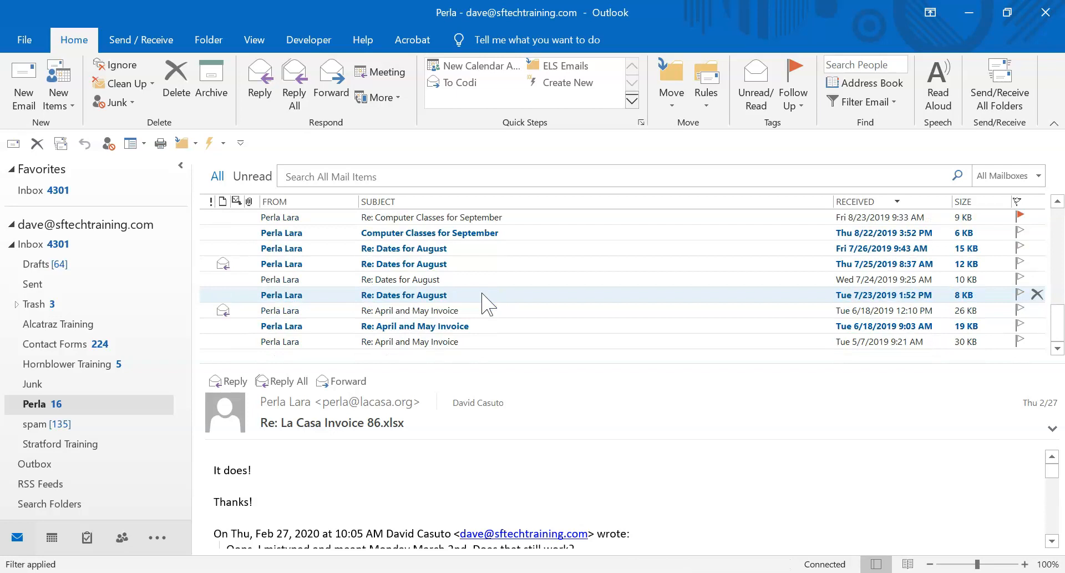
pyautogui.scroll(8, 488, 304)
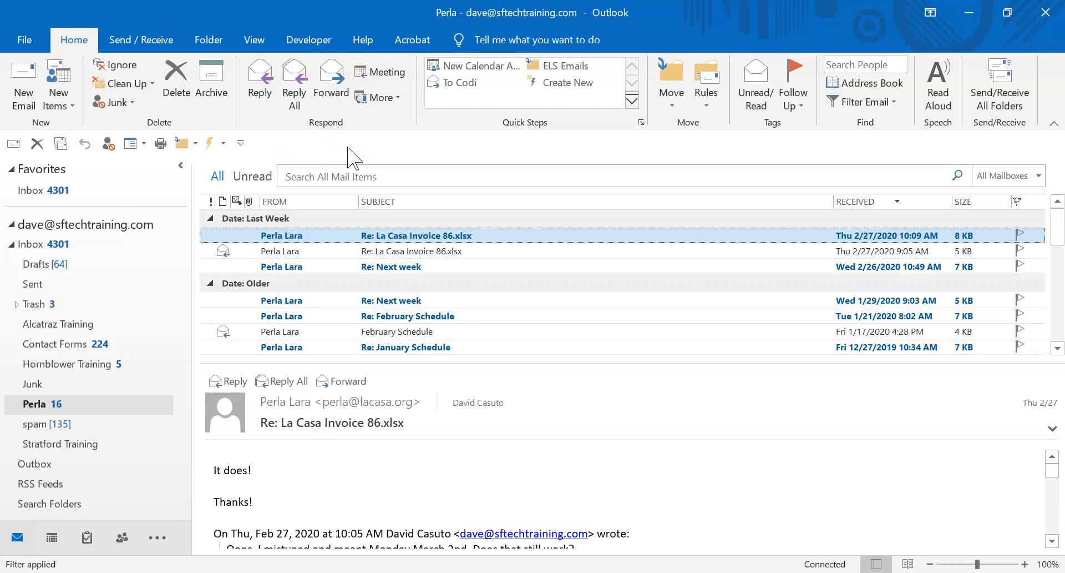
# - Review the new sender rule's definition among the managed rules and close it without edits
pyautogui.click(706, 92)
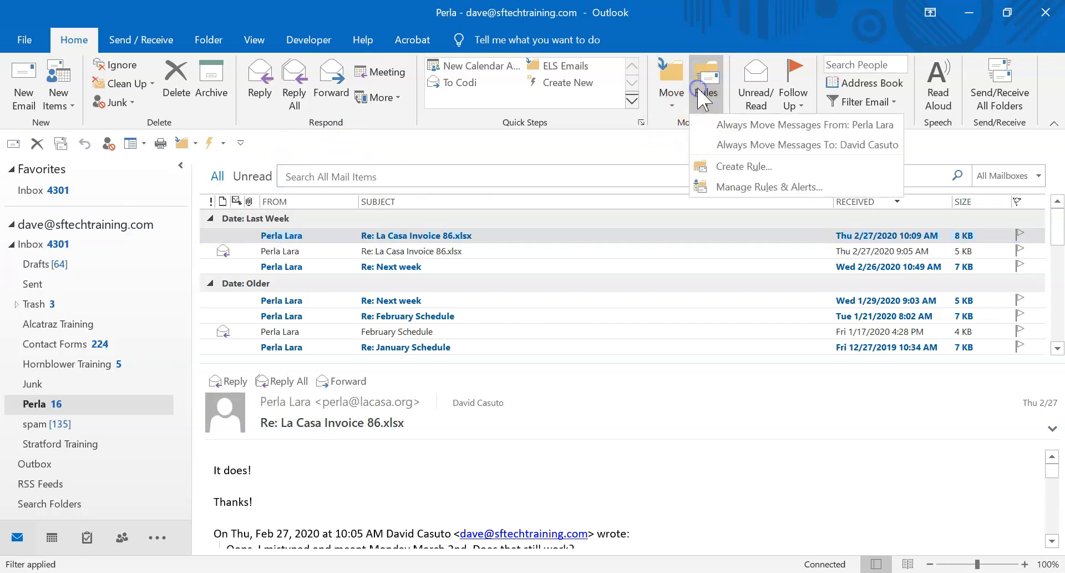
pyautogui.click(724, 188)
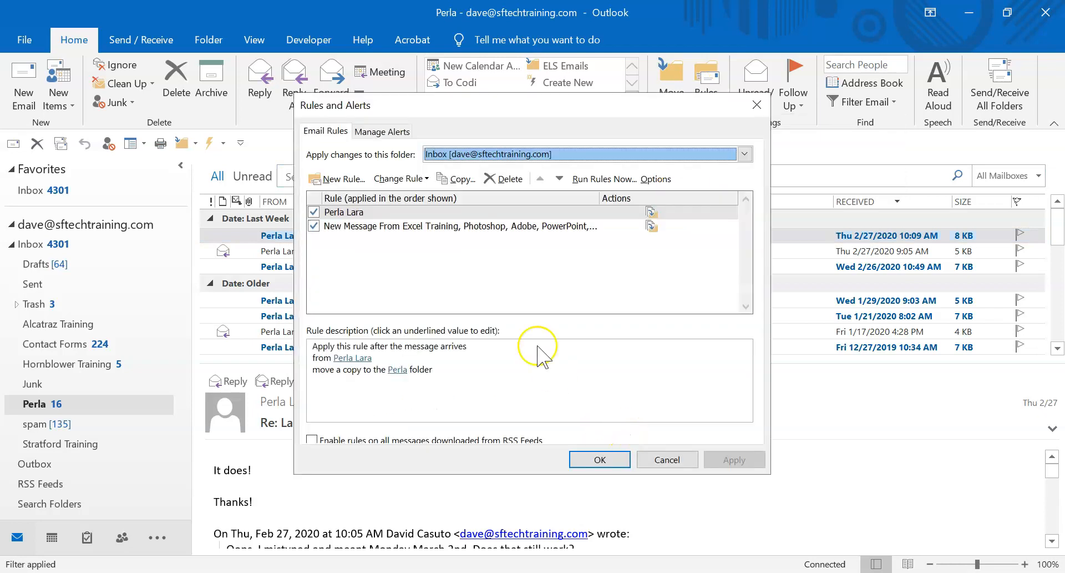
pyautogui.click(351, 213)
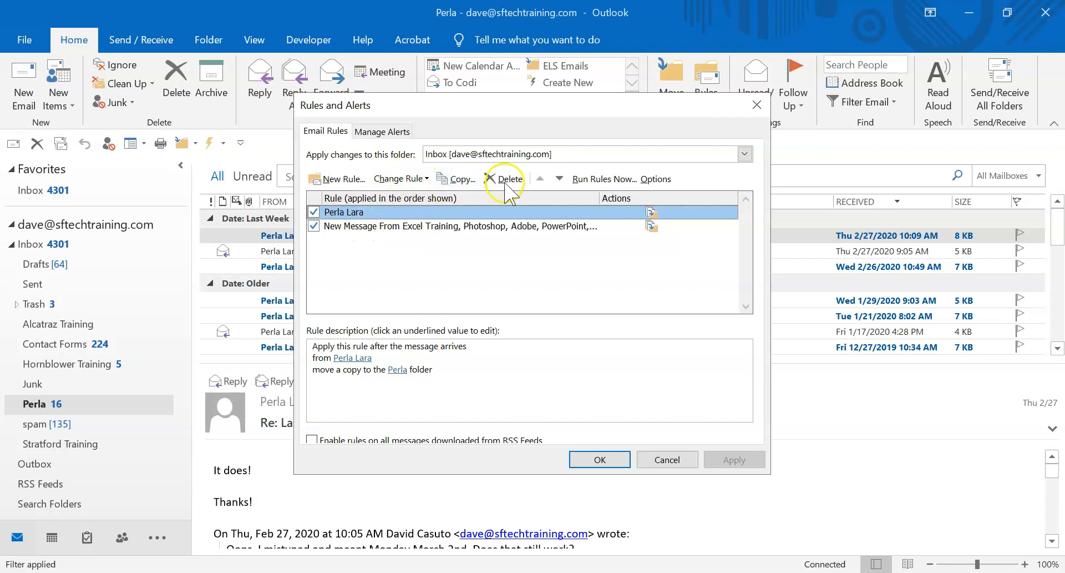
pyautogui.doubleClick(383, 213)
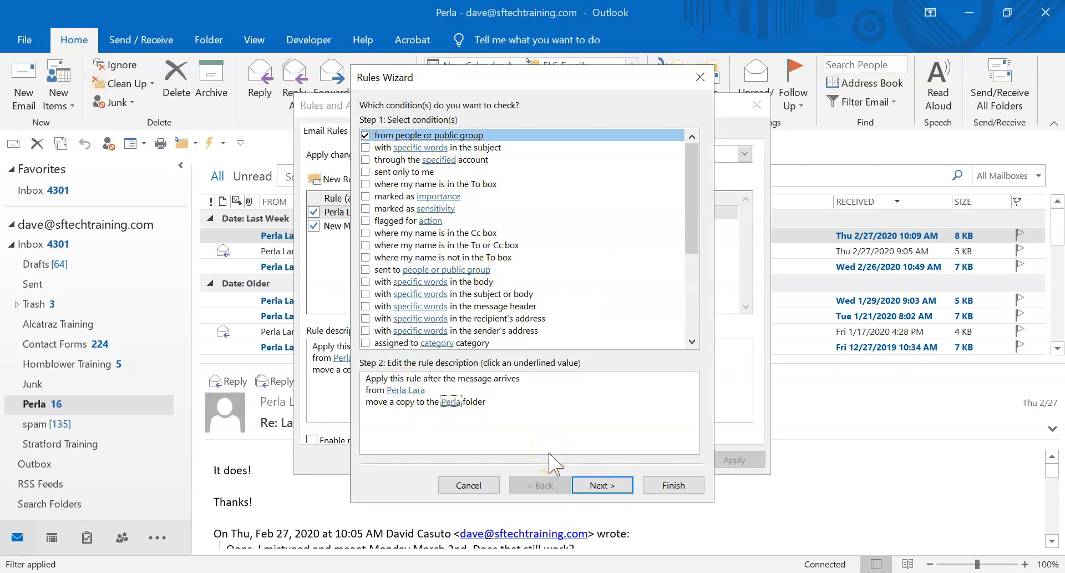
pyautogui.click(468, 485)
pyautogui.click(660, 464)
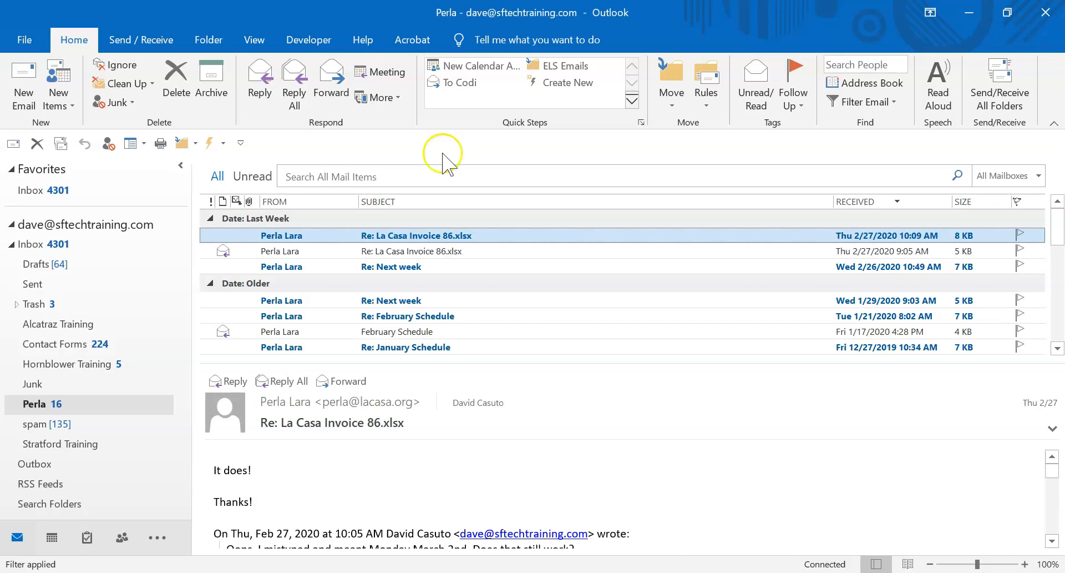
# - Return to the Inbox and look through its recent messages
pyautogui.click(66, 246)
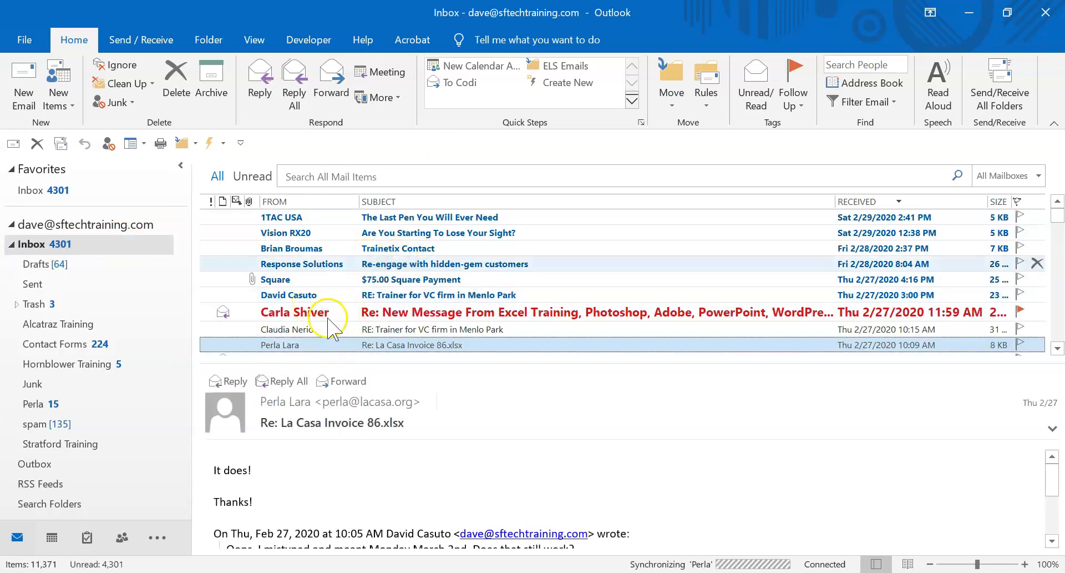
pyautogui.scroll(4, 355, 291)
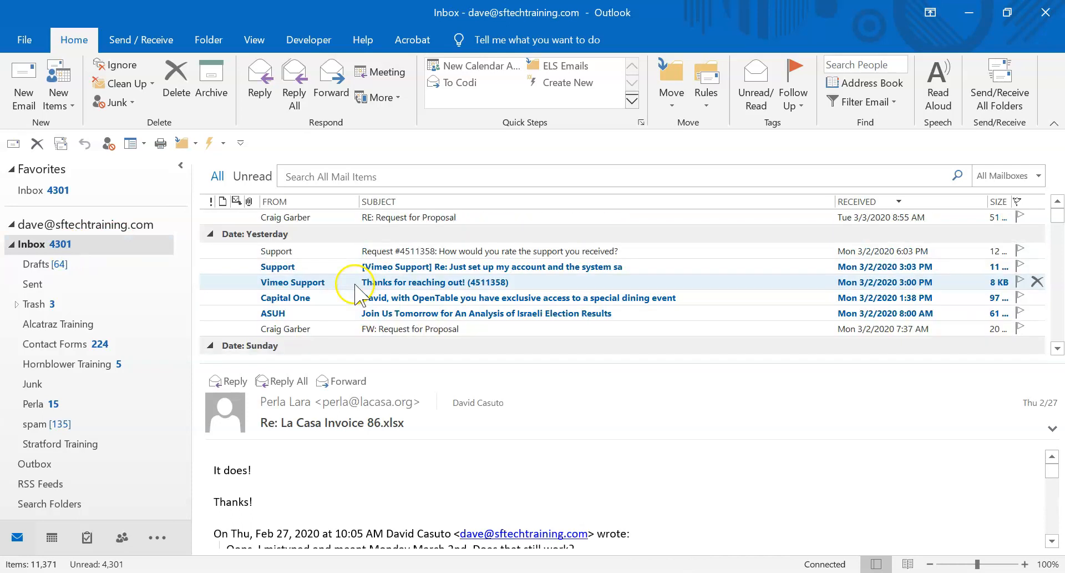
pyautogui.scroll(-2, 355, 292)
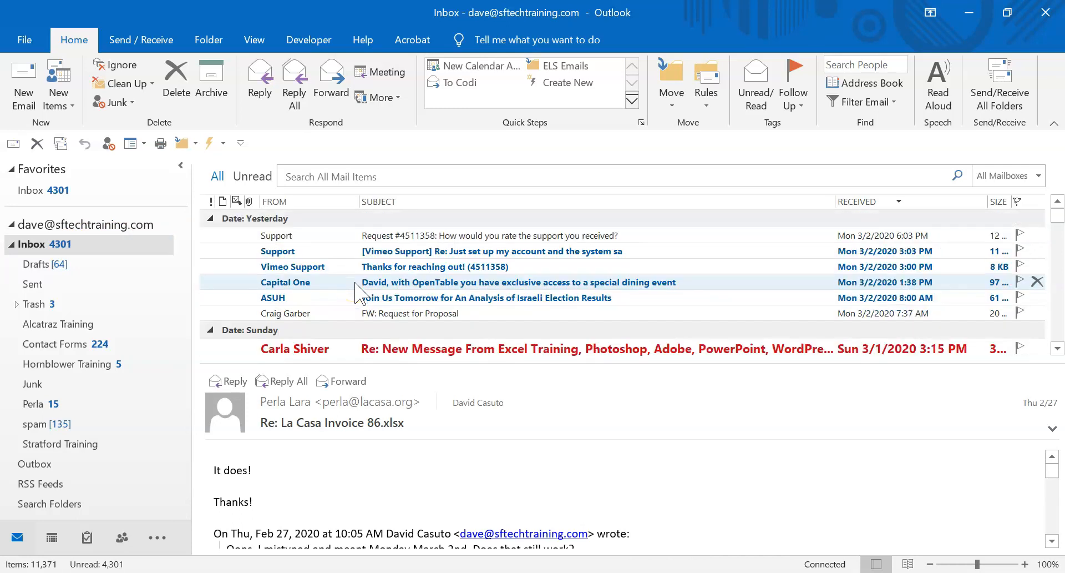
pyautogui.scroll(-2, 355, 291)
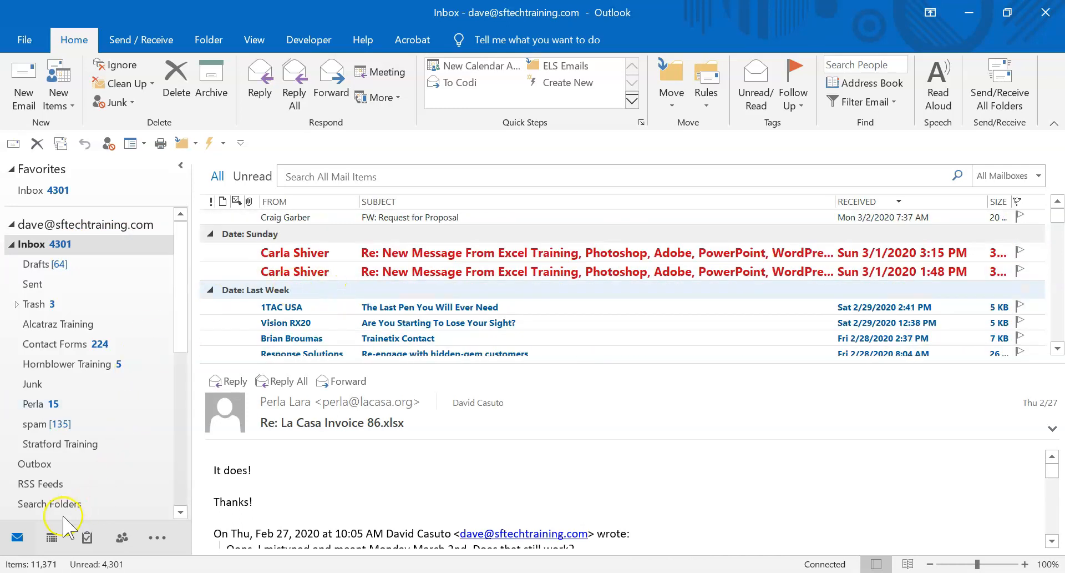